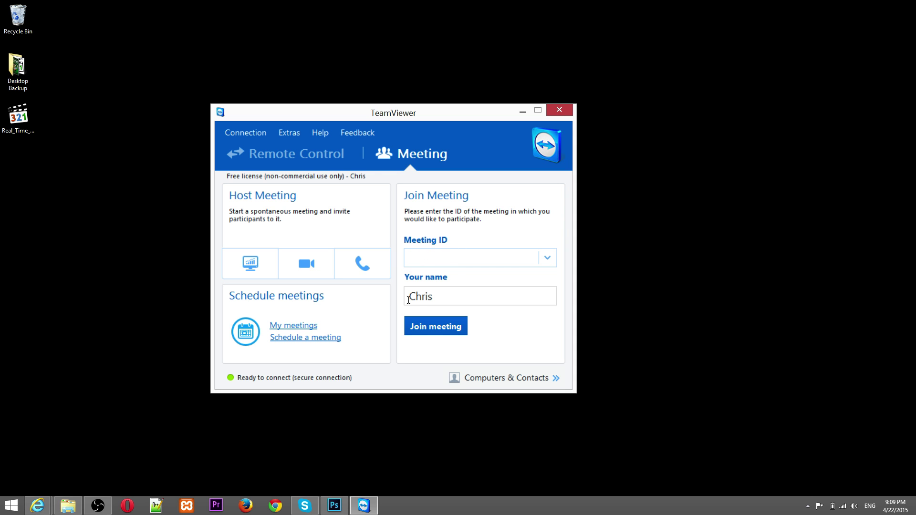
Step: Start a presenter meeting, then highlight the meeting ID in the panel and deselect it
type("m")
key("Tab")
left_click(251, 264)
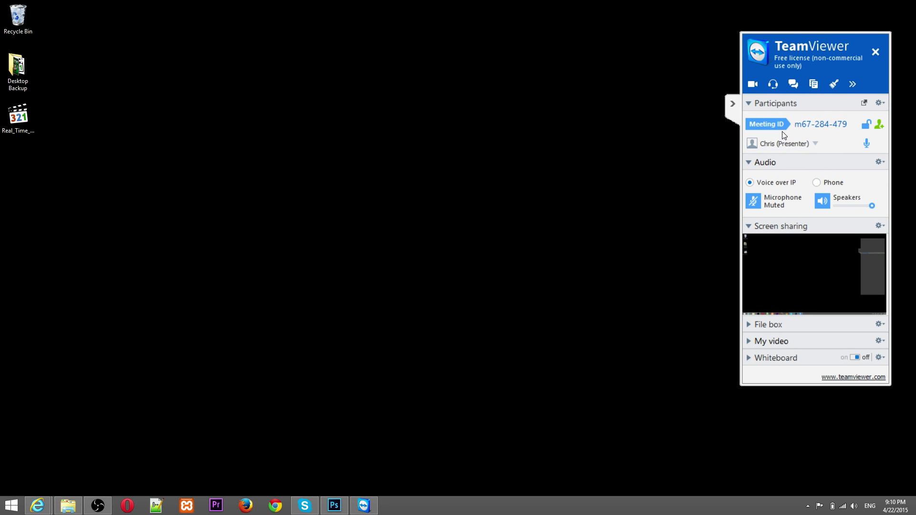
left_click(805, 123)
left_click_drag(804, 123, 847, 126)
left_click(832, 138)
Step: Try Phone audio, return to Voice over IP, and unmute the microphone
left_click(817, 182)
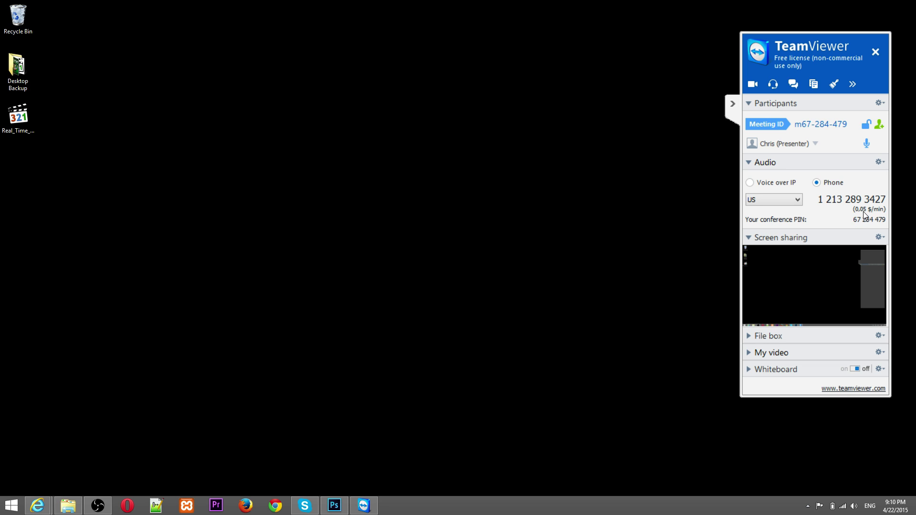
left_click(786, 184)
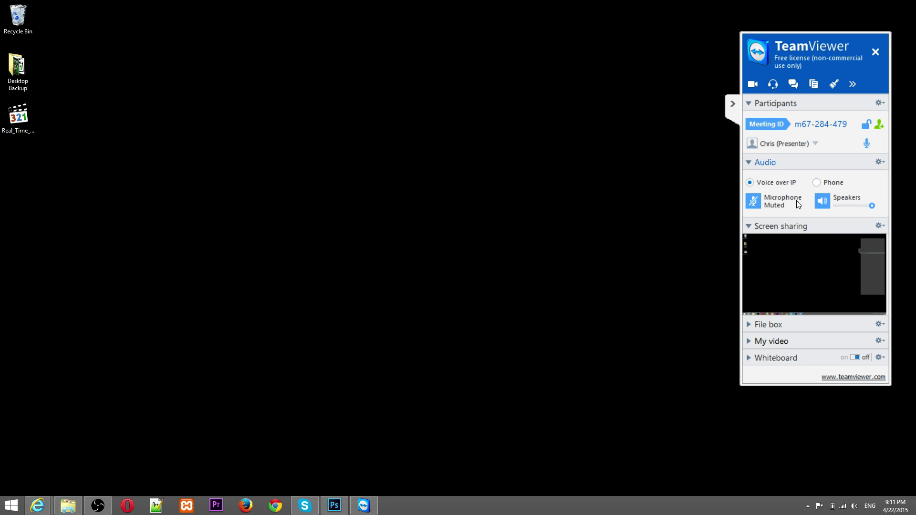
left_click(754, 204)
mouse_move(823, 275)
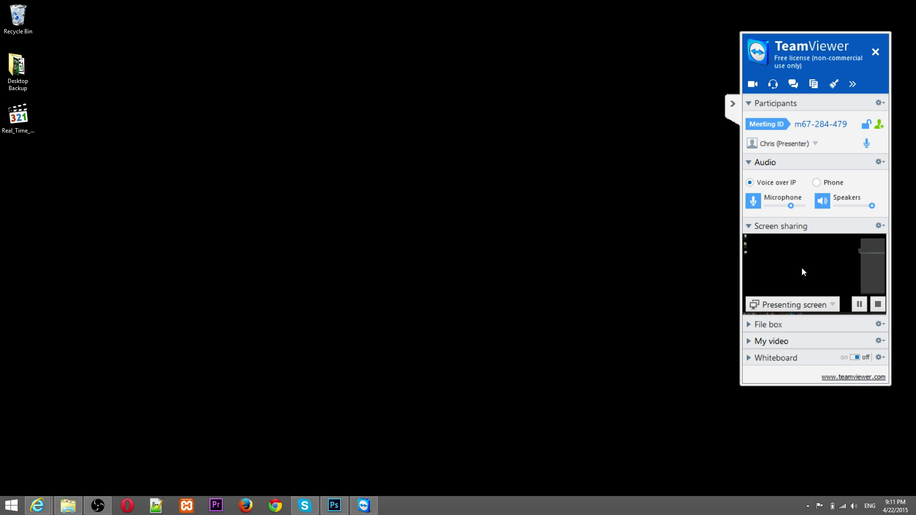
left_click(792, 84)
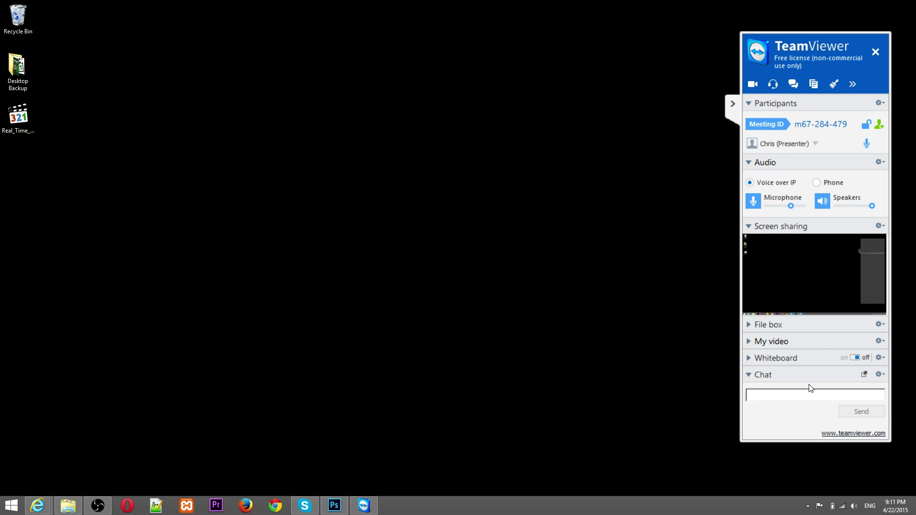
type("Message")
left_click(881, 375)
left_click(843, 389)
left_click(864, 375)
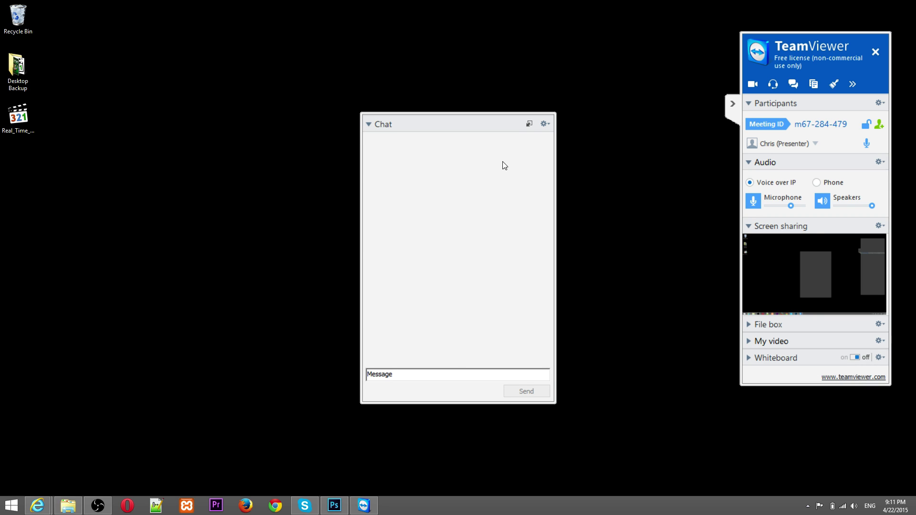
left_click(550, 125)
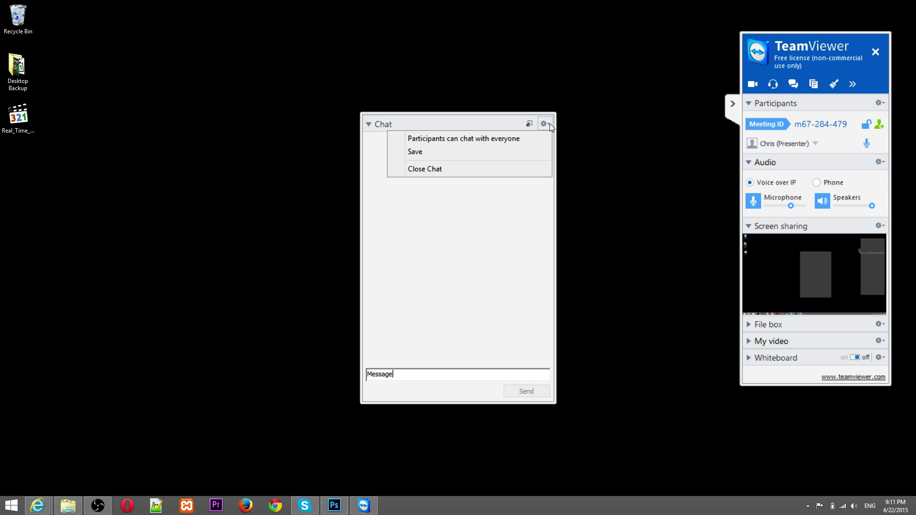
left_click(513, 138)
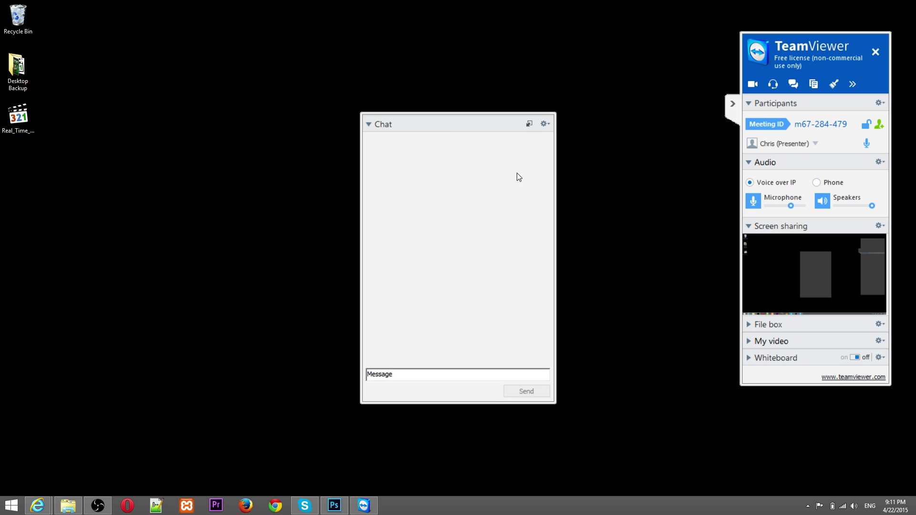
left_click(544, 124)
left_click(514, 138)
left_click(545, 123)
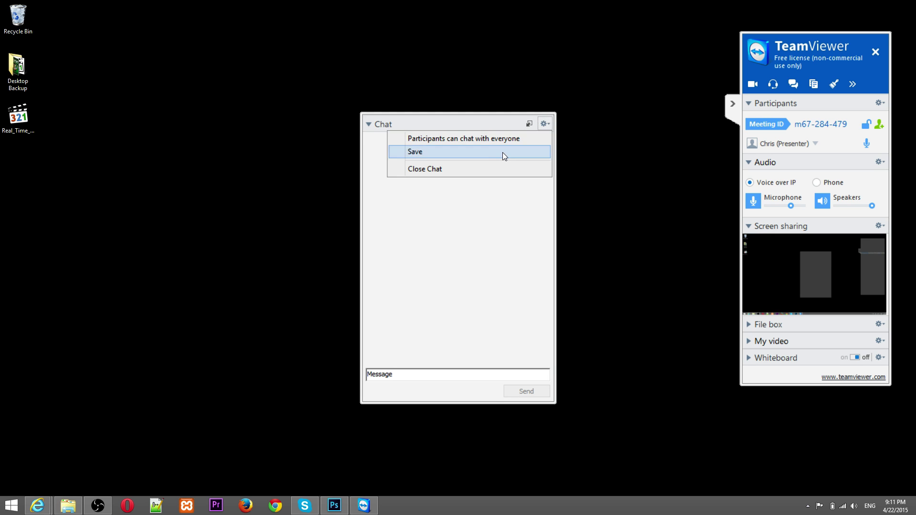
left_click(499, 166)
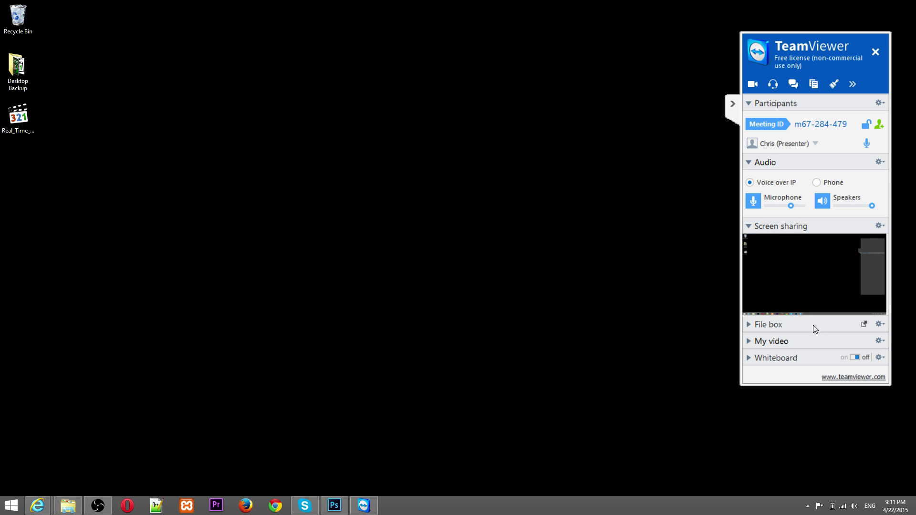
Step: Reopen the meeting chat and undock it into a floating window
left_click(800, 78)
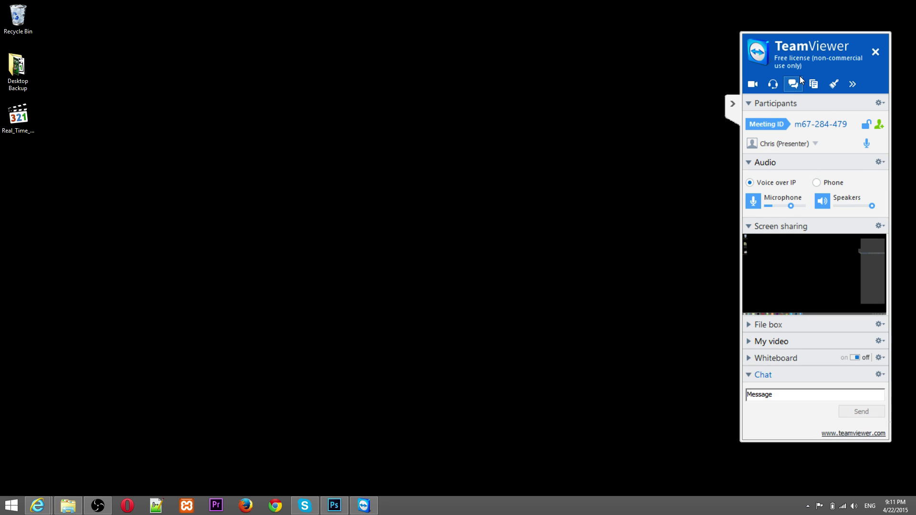
left_click(879, 374)
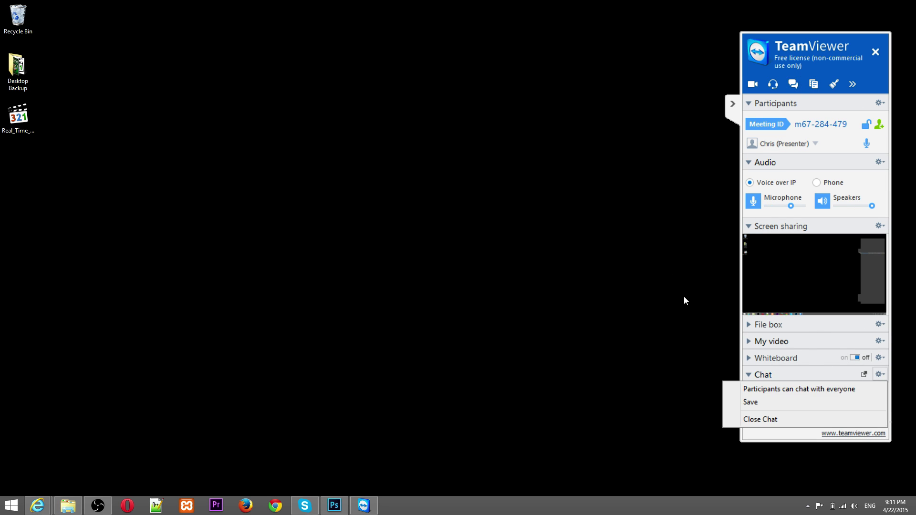
left_click(677, 320)
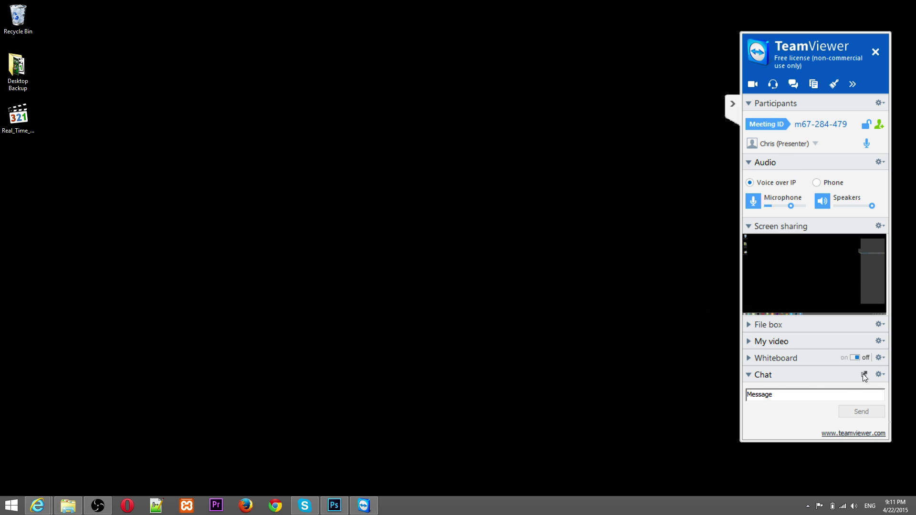
left_click(863, 375)
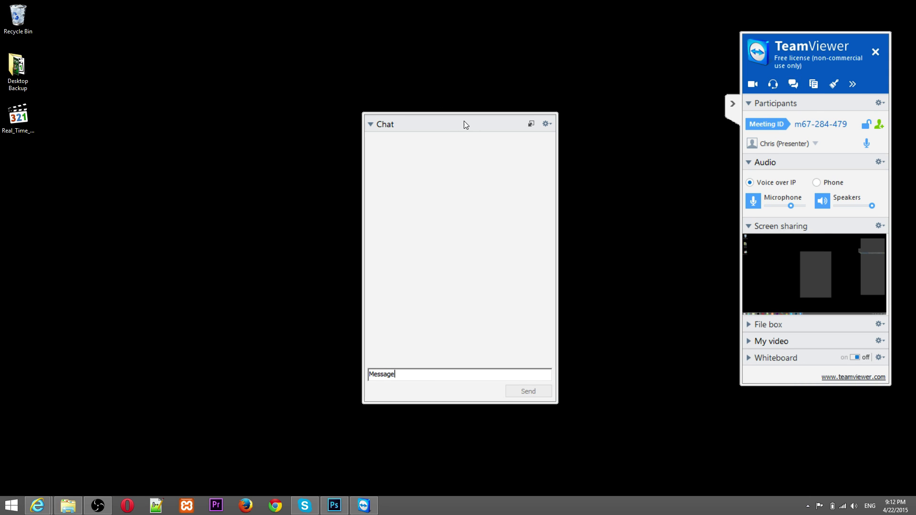
Step: Drag the floating Chat window to the centre of the screen
left_click_drag(464, 121, 133, 177)
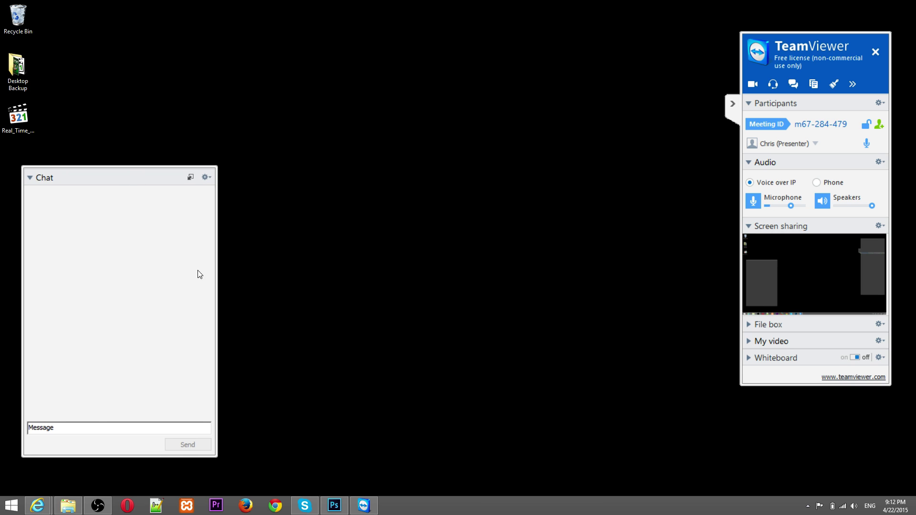
left_click_drag(76, 426, 29, 411)
left_click_drag(145, 170, 117, 161)
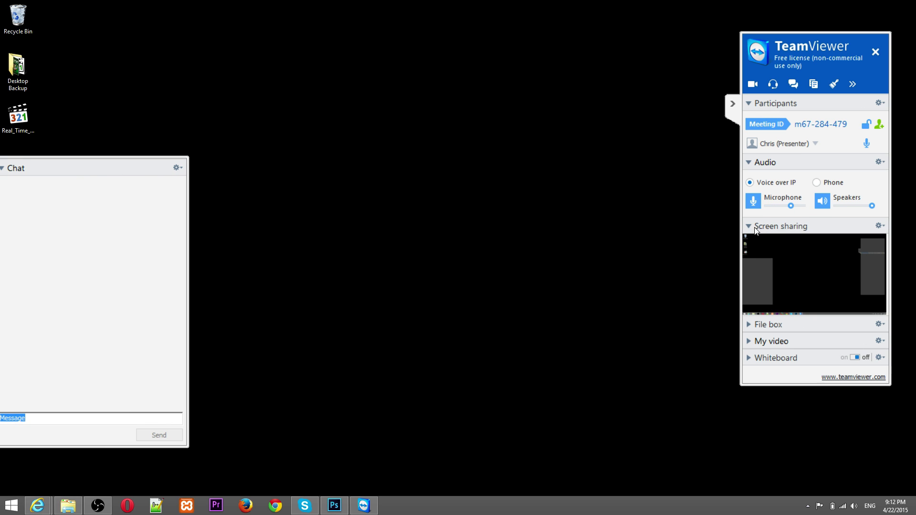
left_click_drag(148, 172, 541, 163)
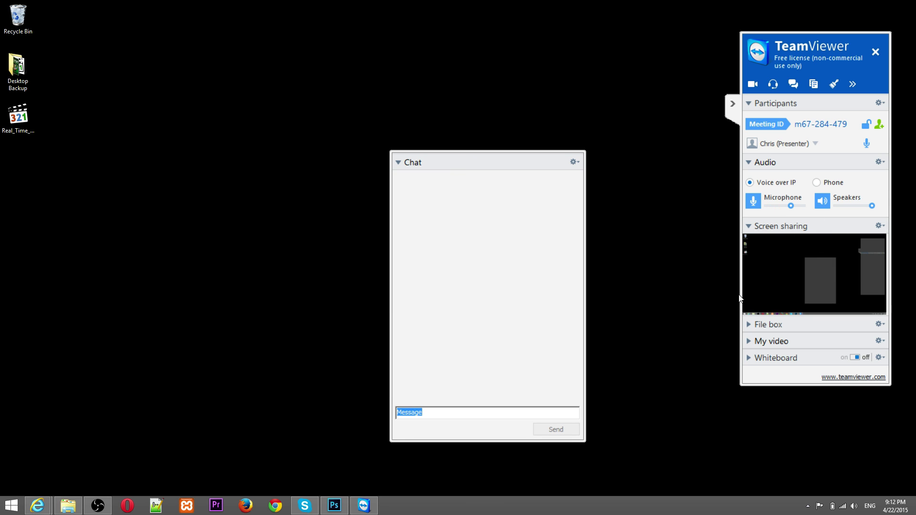
Step: Pick YouTube Cards.psd from the Presenting screen list to present only that window
left_click(749, 227)
left_click(757, 225)
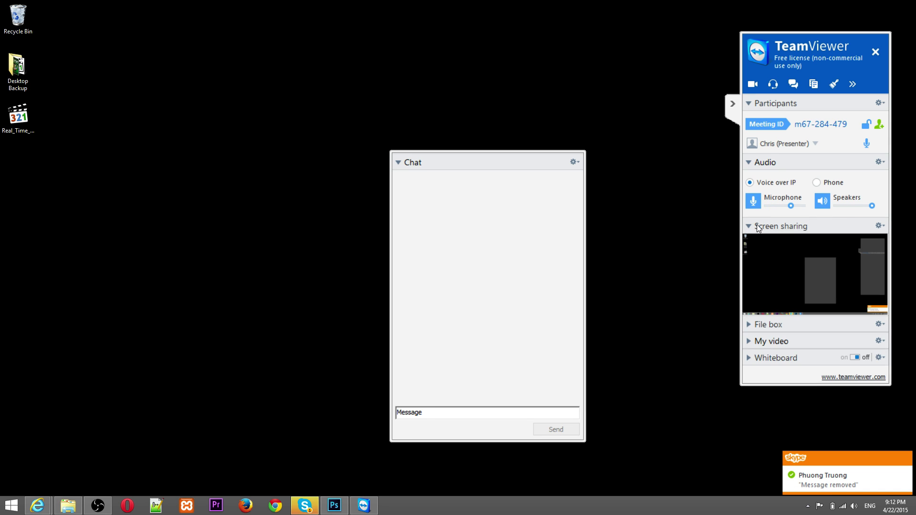
left_click(886, 224)
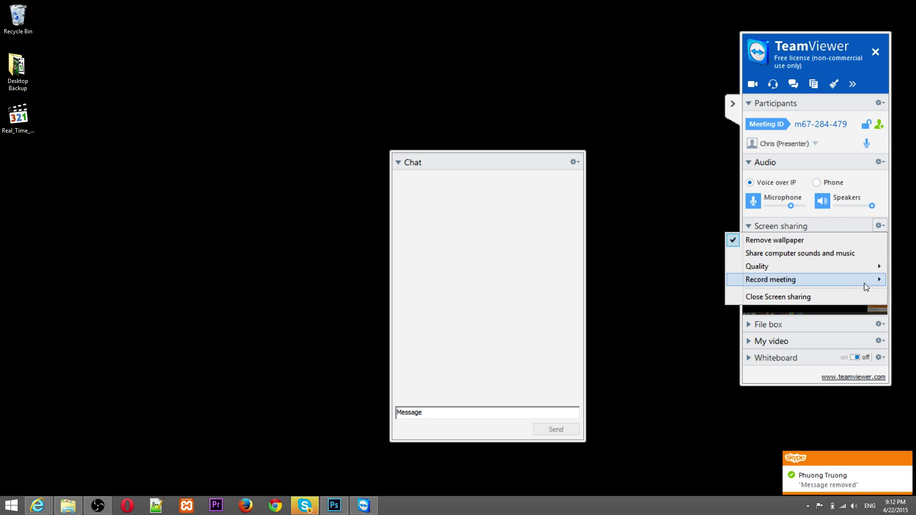
left_click(836, 317)
mouse_move(834, 308)
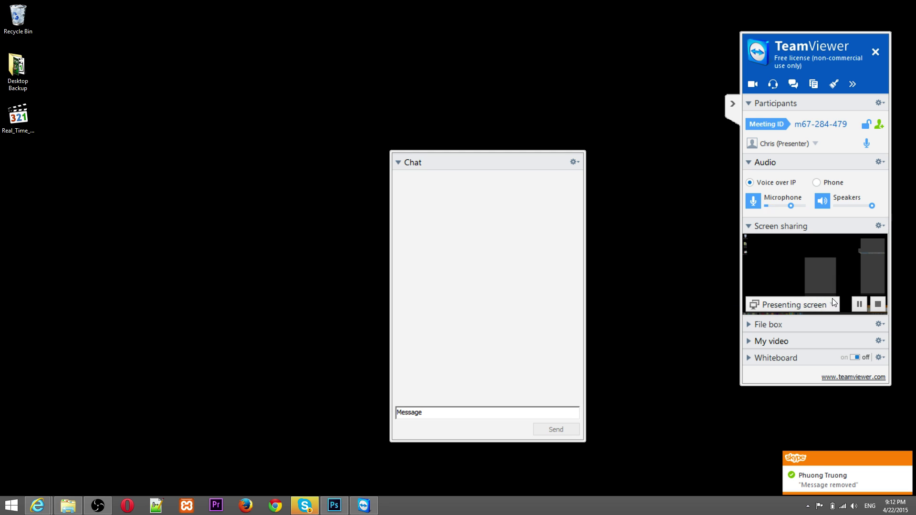
left_click(832, 304)
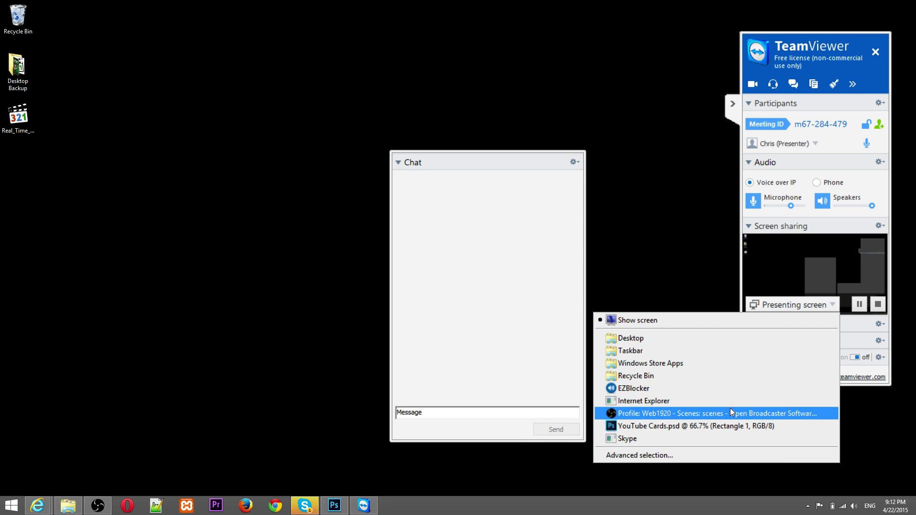
left_click(760, 425)
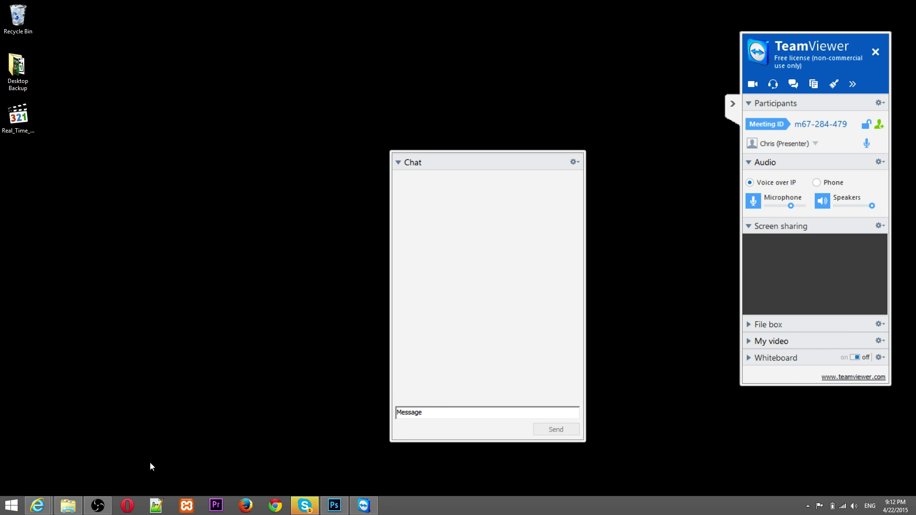
Step: Bring Photoshop to the front, move the chat window left and the meeting panel slightly down
left_click(334, 505)
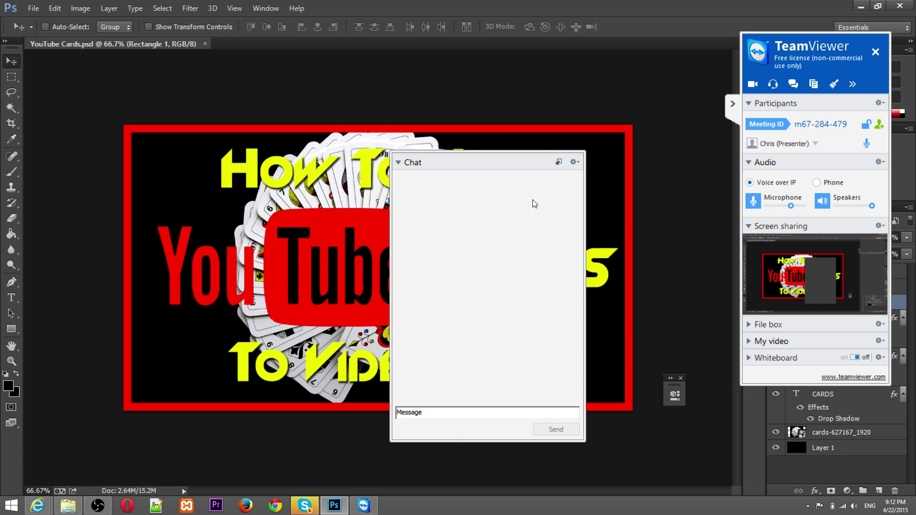
left_click(861, 6)
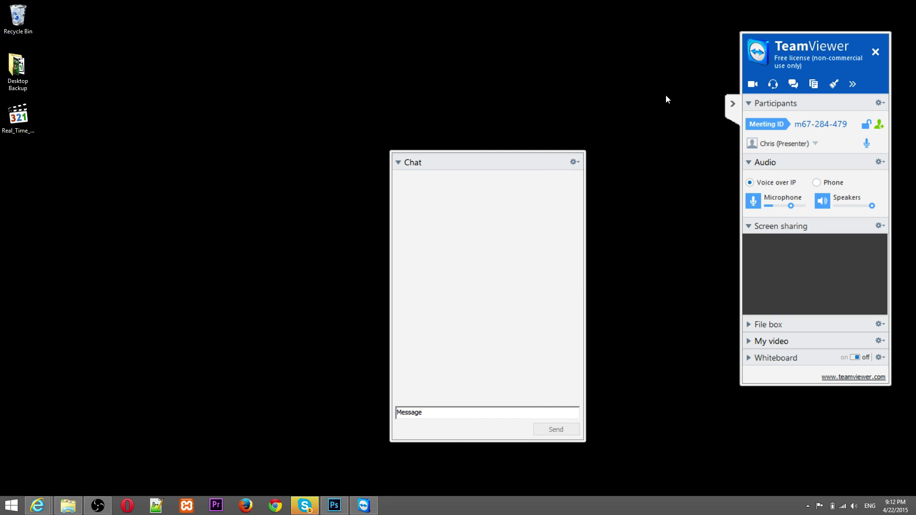
left_click(334, 505)
left_click_drag(528, 166, 201, 156)
left_click_drag(803, 42, 804, 68)
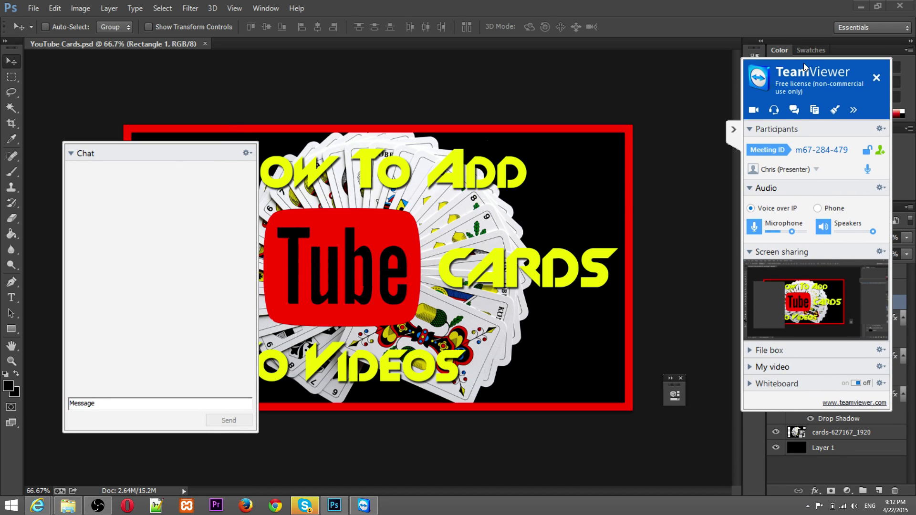
left_click(813, 323)
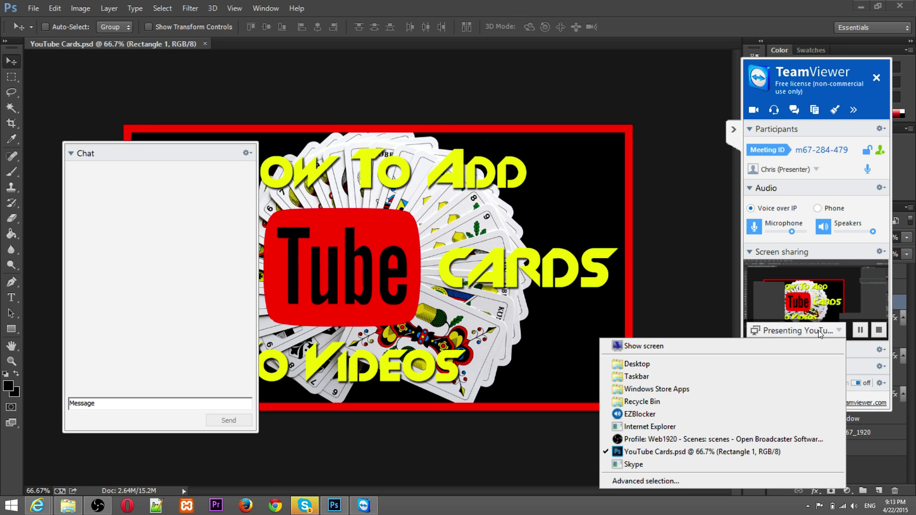
Step: Stop presenting the YouTube Cards.psd window via the Presenting list
left_click(819, 333)
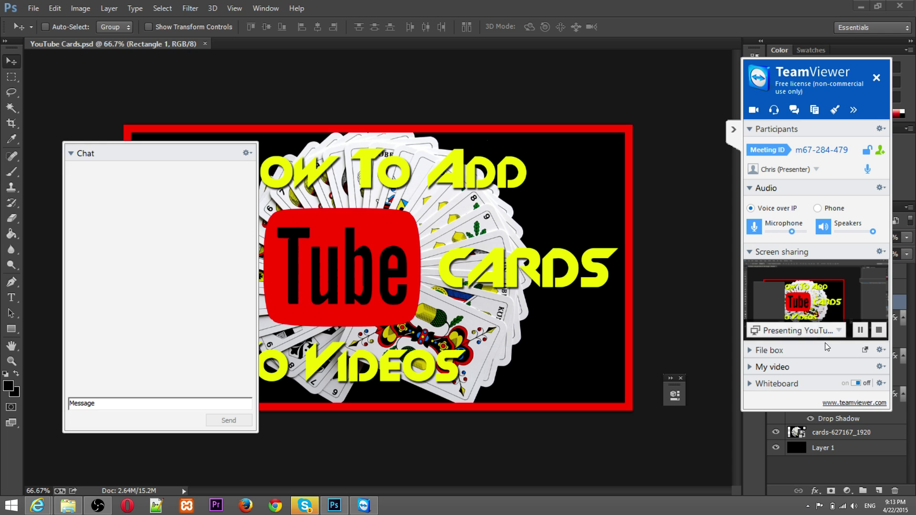
left_click(811, 332)
left_click(824, 329)
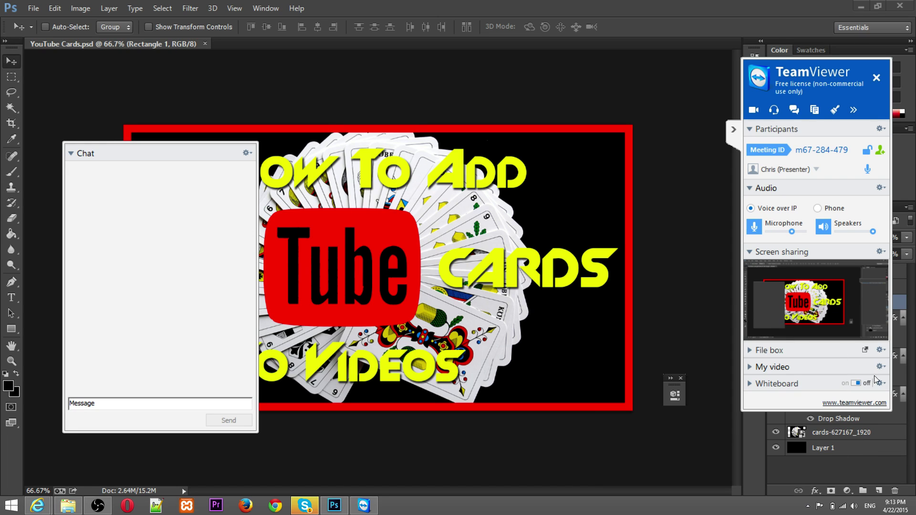
mouse_move(858, 328)
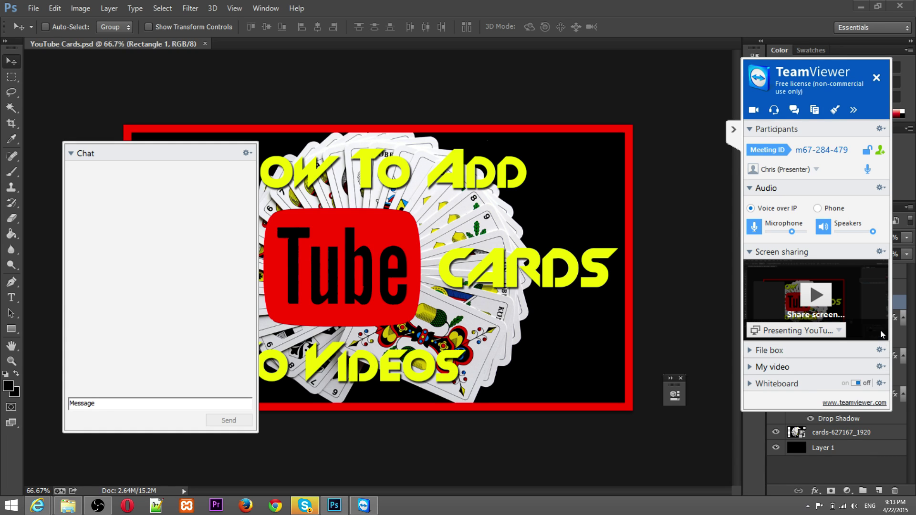
Step: Collapse the Screen sharing section of the meeting panel
left_click(825, 252)
left_click(758, 255)
left_click(750, 247)
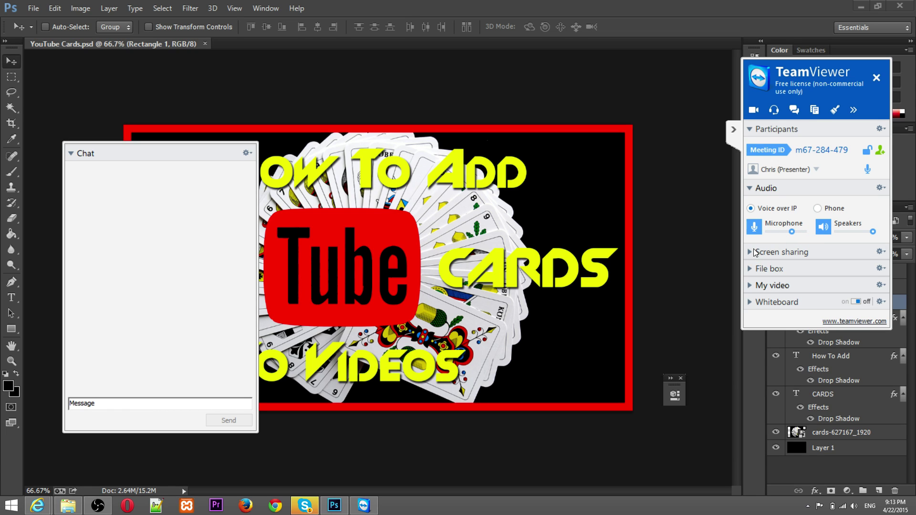
left_click(756, 253)
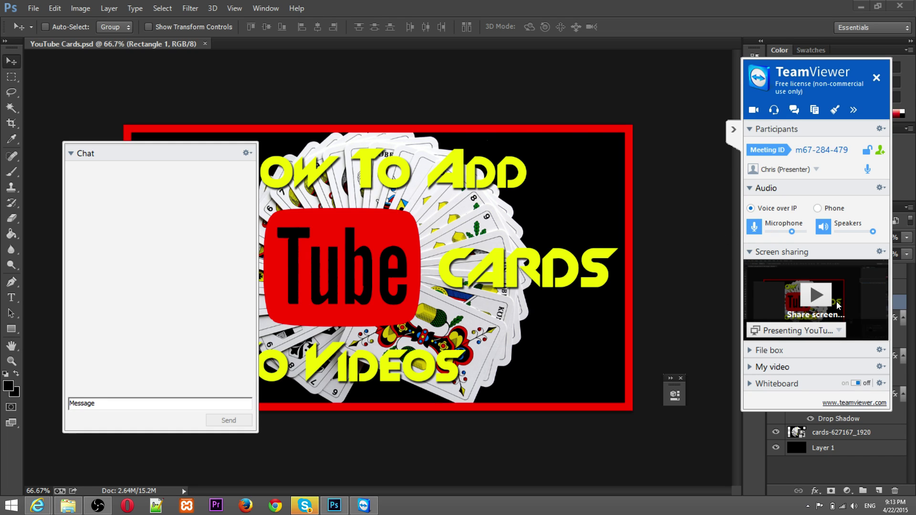
left_click(749, 252)
left_click(752, 269)
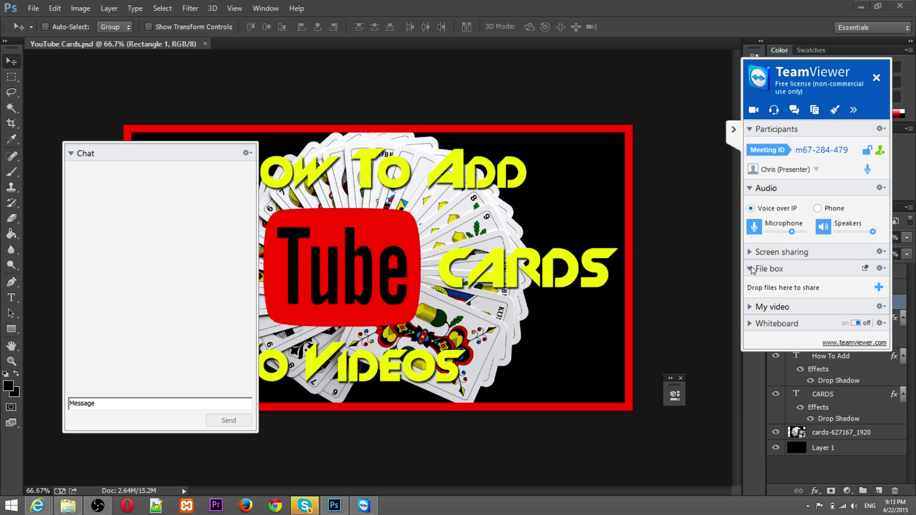
left_click(752, 271)
left_click(750, 286)
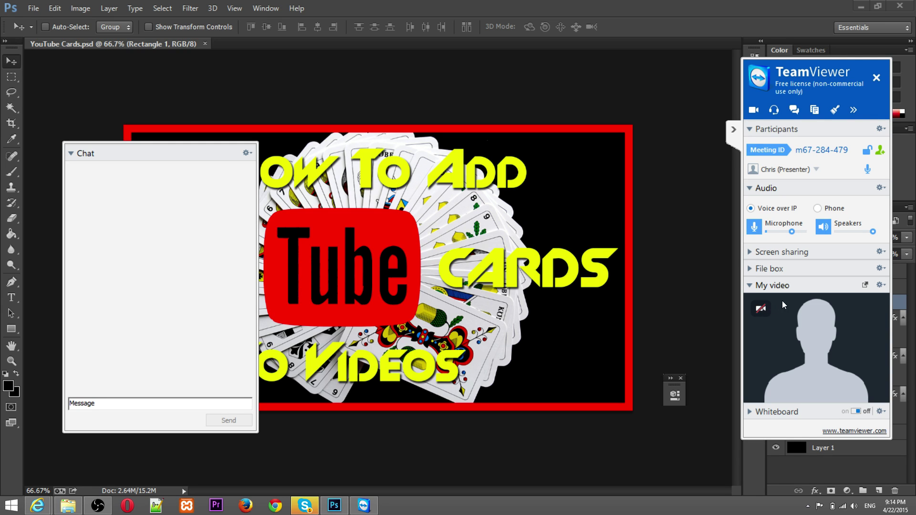
left_click(753, 285)
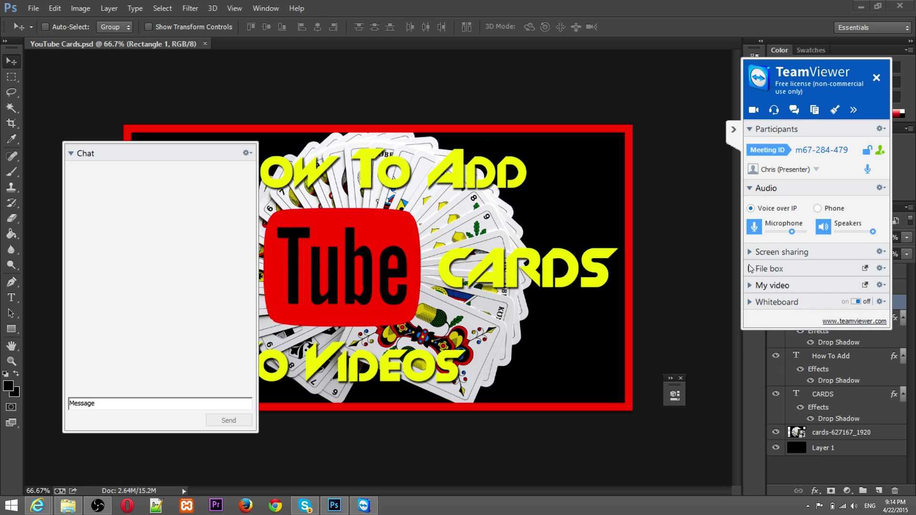
left_click(751, 268)
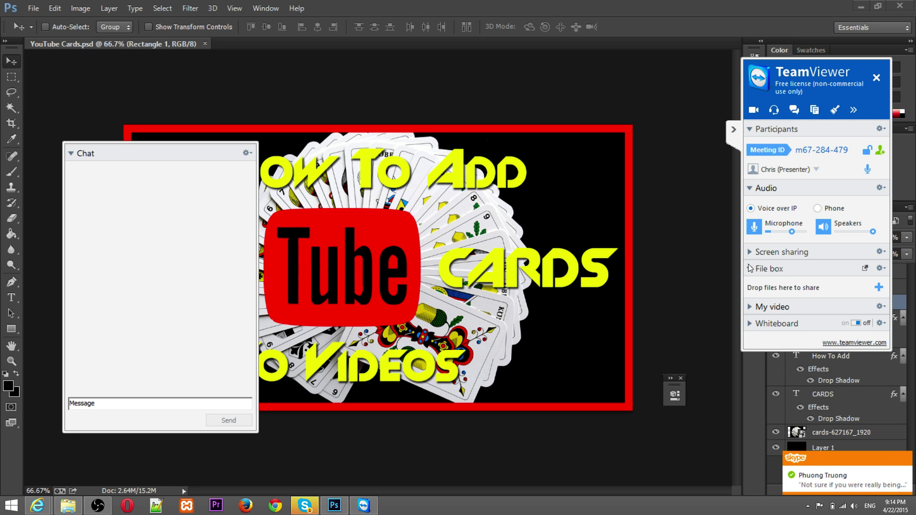
left_click(752, 269)
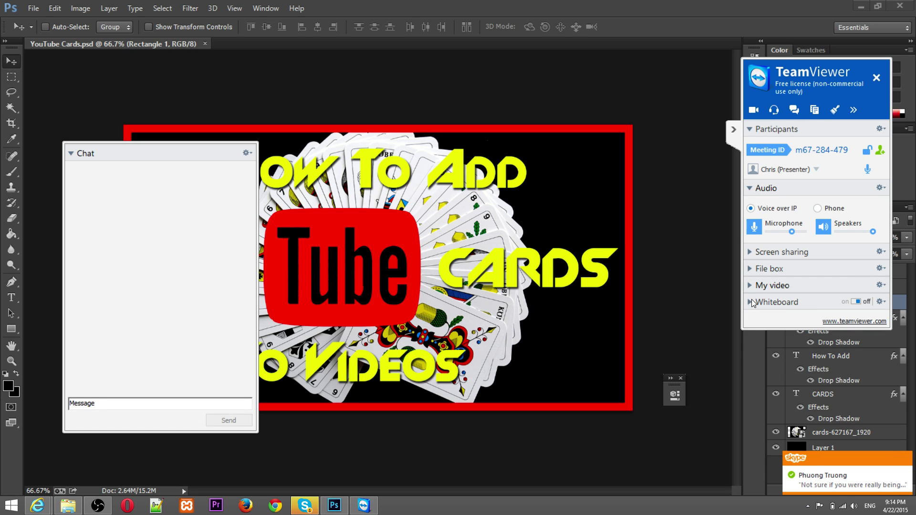
Step: Expand Whiteboard and Screen sharing, choose Show screen, and restart sharing
left_click(753, 303)
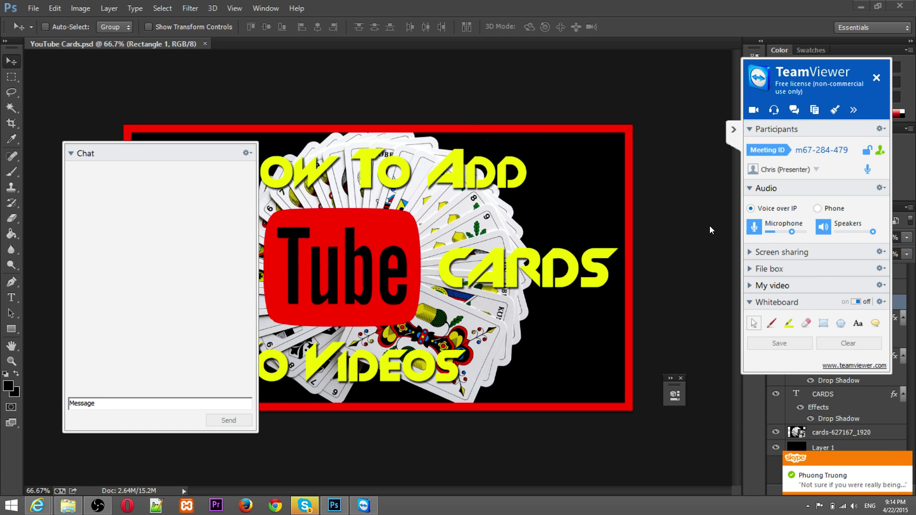
left_click(750, 252)
left_click(795, 330)
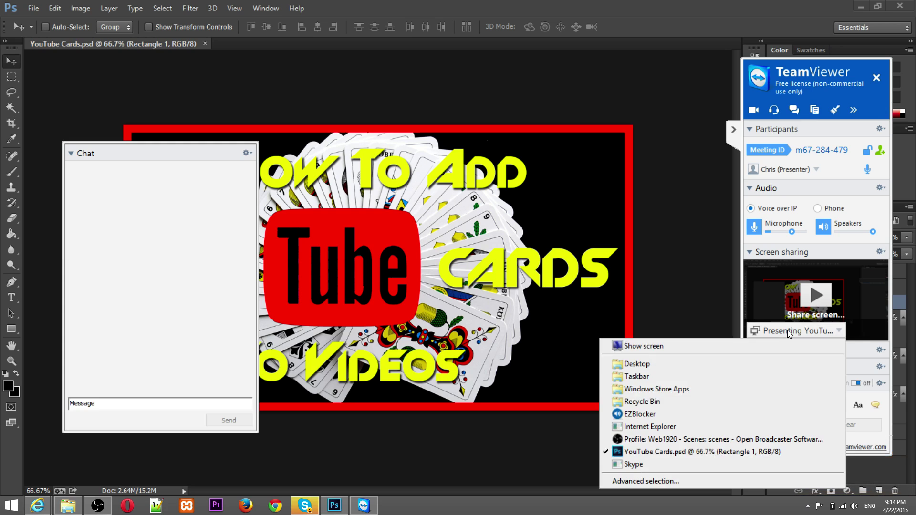
left_click(745, 346)
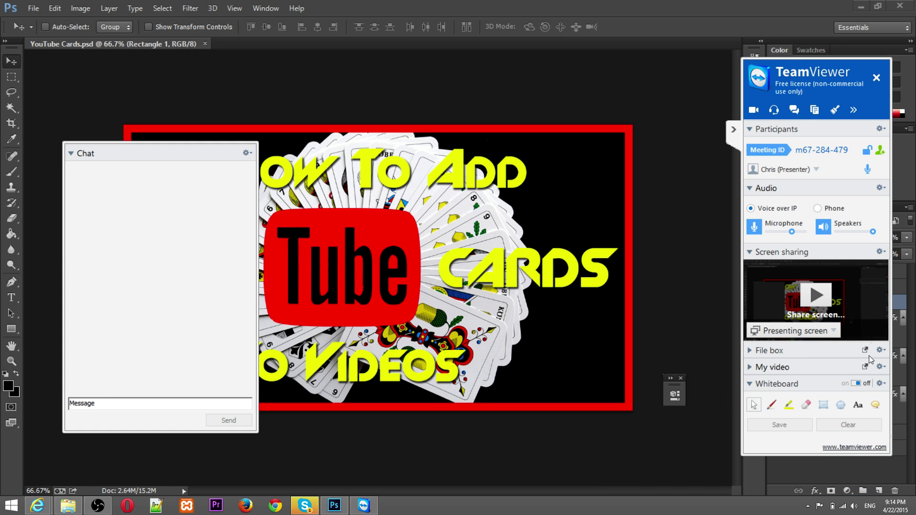
left_click(817, 296)
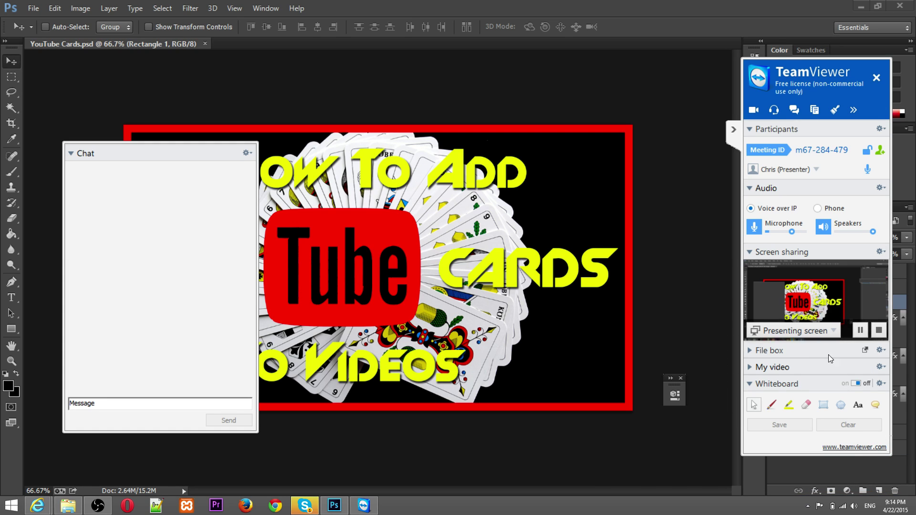
Step: Switch the whiteboard on with the pen tool selected
left_click(754, 383)
left_click(754, 383)
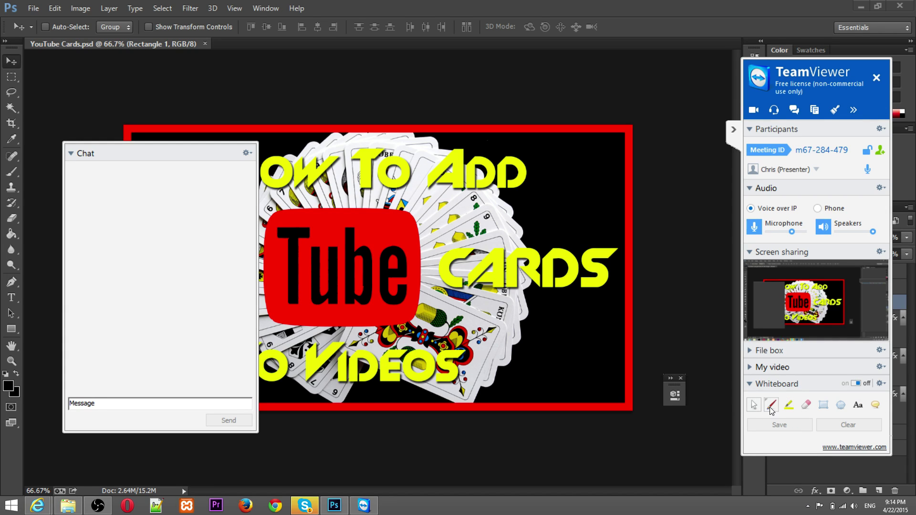
left_click(771, 406)
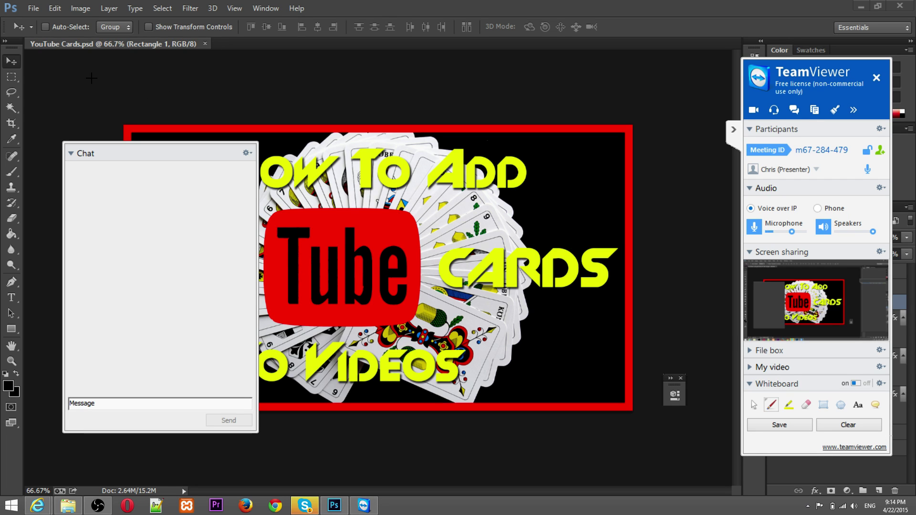
Step: Handwrite '7:00PM' in cyan at the top left of the shared screen
mouse_move(63, 65)
left_mouse_down()
mouse_move(102, 97)
mouse_move(82, 119)
left_mouse_up()
left_click(117, 114)
left_click_drag(123, 94, 135, 97)
mouse_move(184, 76)
left_mouse_down()
mouse_move(213, 78)
mouse_move(205, 95)
mouse_move(236, 68)
mouse_move(270, 69)
mouse_move(271, 111)
left_mouse_up()
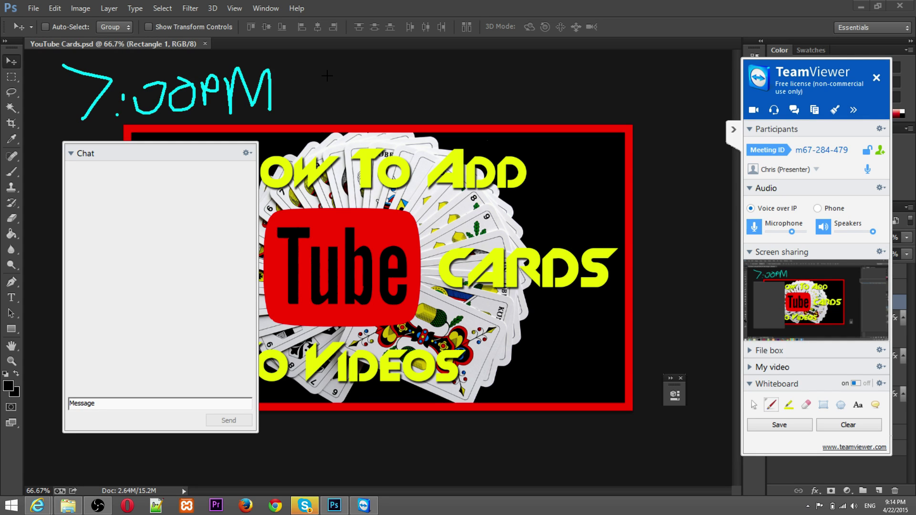
mouse_move(337, 73)
left_mouse_down()
mouse_move(326, 117)
mouse_move(356, 70)
mouse_move(361, 102)
left_mouse_up()
Step: Handwrite 'Meeting' after the time, then select the Aa text tool
mouse_move(368, 92)
left_mouse_down()
mouse_move(390, 87)
mouse_move(392, 113)
mouse_move(408, 93)
mouse_move(441, 114)
left_mouse_up()
left_click_drag(458, 74, 456, 125)
left_click_drag(436, 91, 474, 83)
left_click(486, 68)
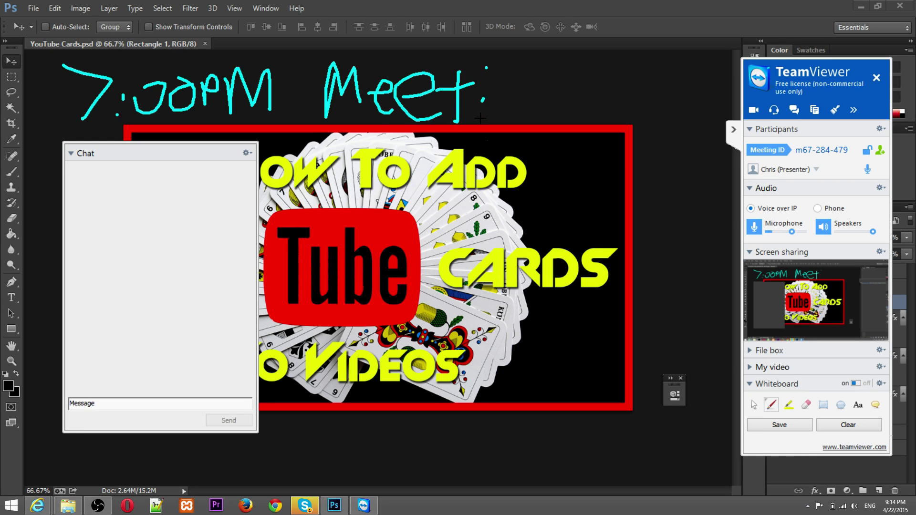
mouse_move(481, 120)
left_mouse_down()
mouse_move(484, 101)
mouse_move(495, 121)
mouse_move(517, 112)
left_mouse_up()
mouse_move(539, 81)
left_mouse_down()
mouse_move(555, 134)
mouse_move(517, 162)
mouse_move(555, 115)
left_mouse_up()
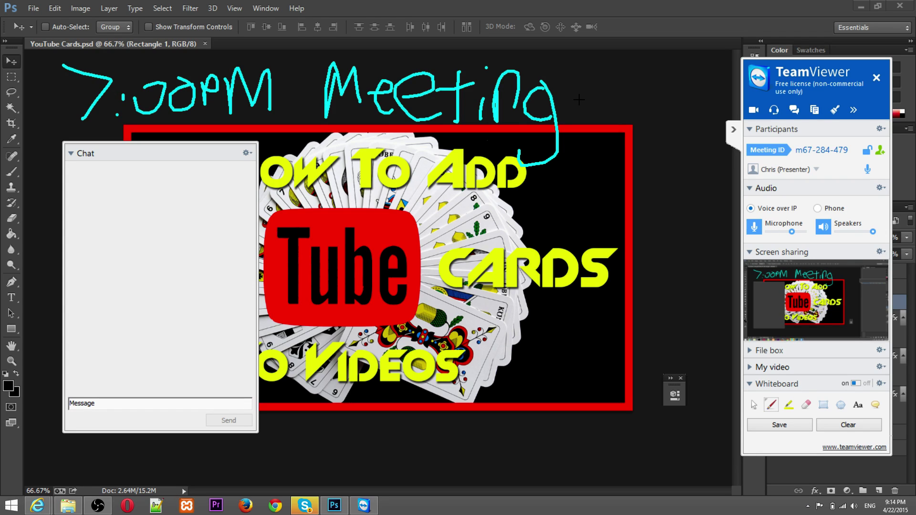
left_click(858, 405)
mouse_move(853, 268)
Step: Type 'MEETING AT 7:00 PM', circle CARDS in blue, then clear all annotations
type("MEETING AT 7:00 PM")
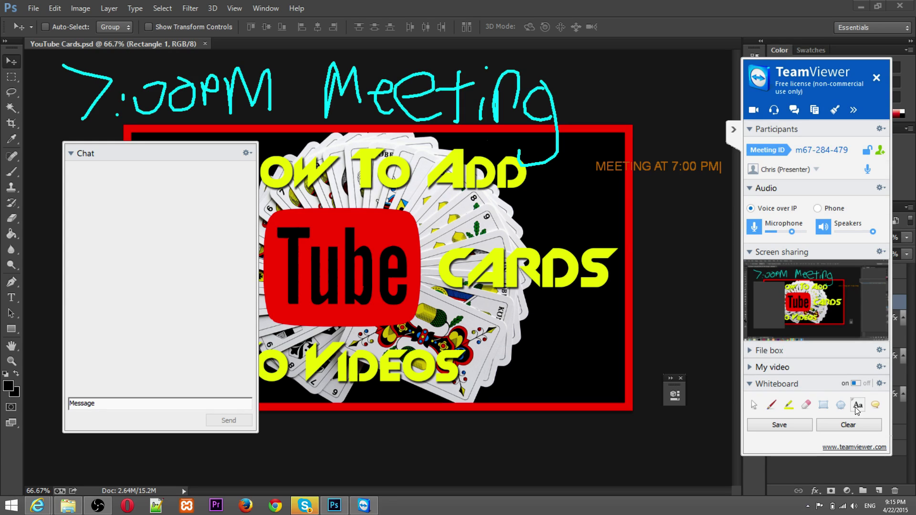
left_click(841, 404)
left_click_drag(523, 224, 670, 375)
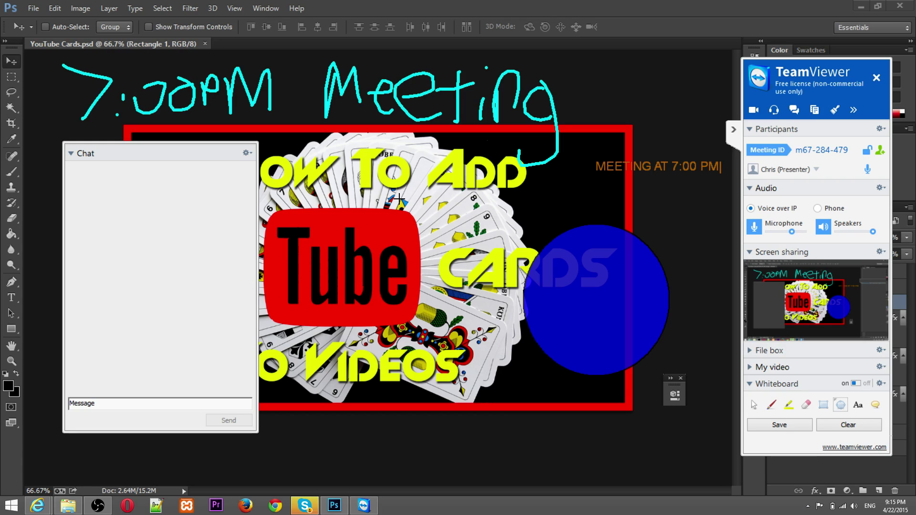
left_click(855, 427)
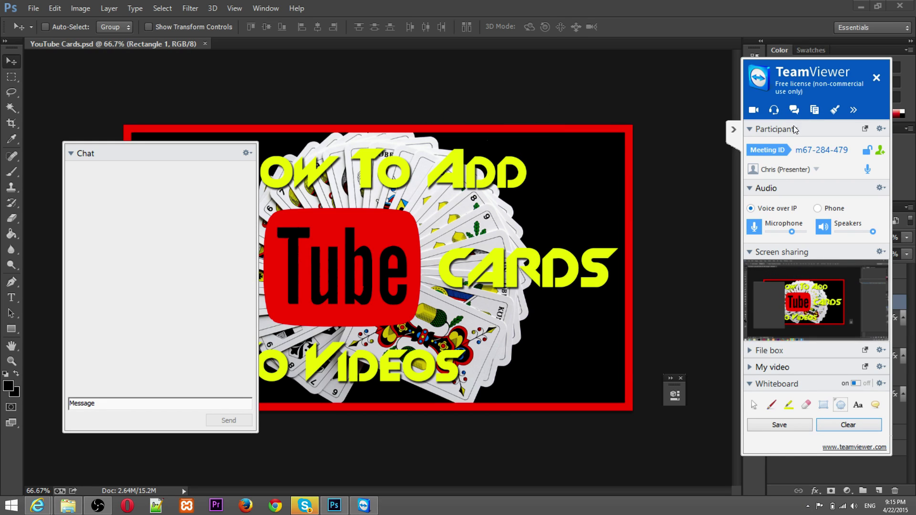
Step: Expand the File box section from its toolbar icon
left_click(820, 111)
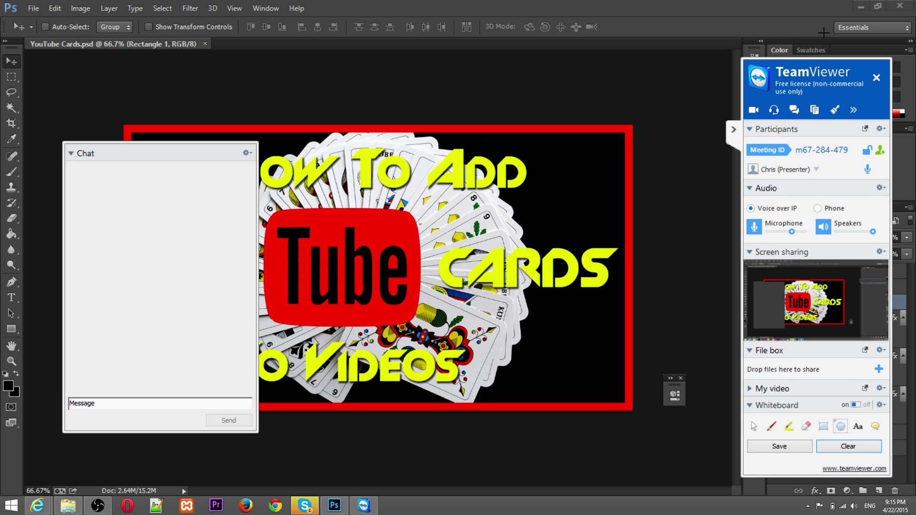
Step: Drag the meeting panel up-left, nudge it right, then settle it back down and right
left_click_drag(825, 66, 757, 28)
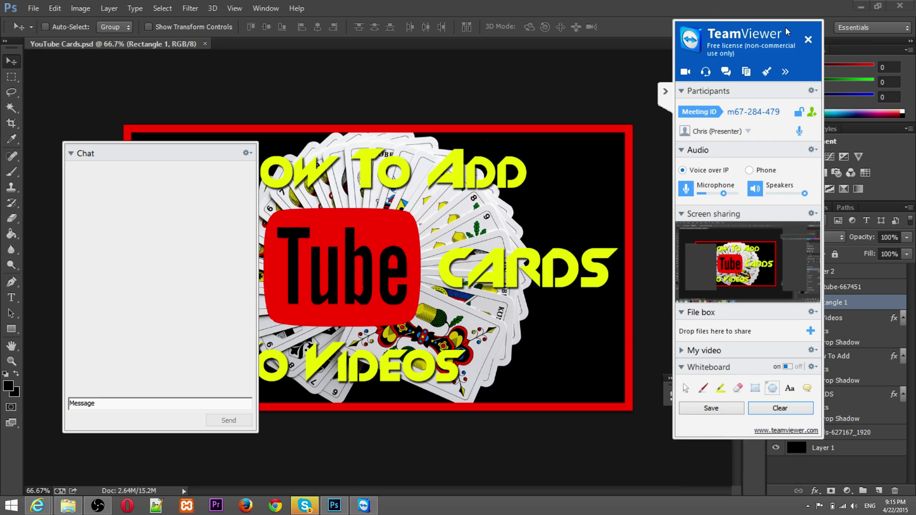
left_click_drag(785, 27, 791, 26)
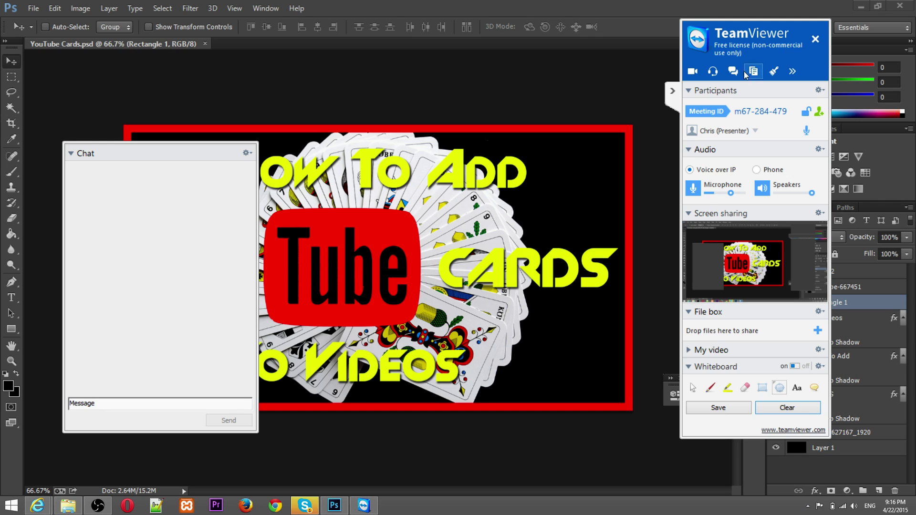
left_click_drag(789, 30, 822, 72)
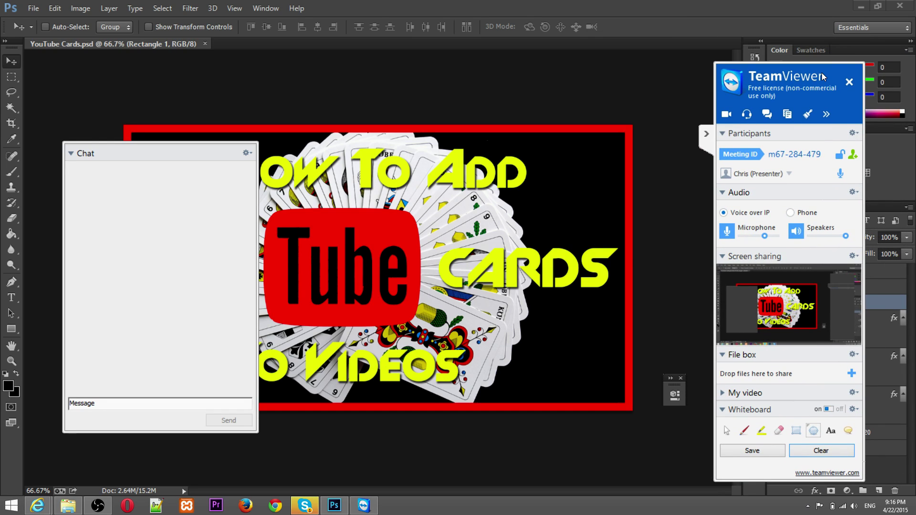